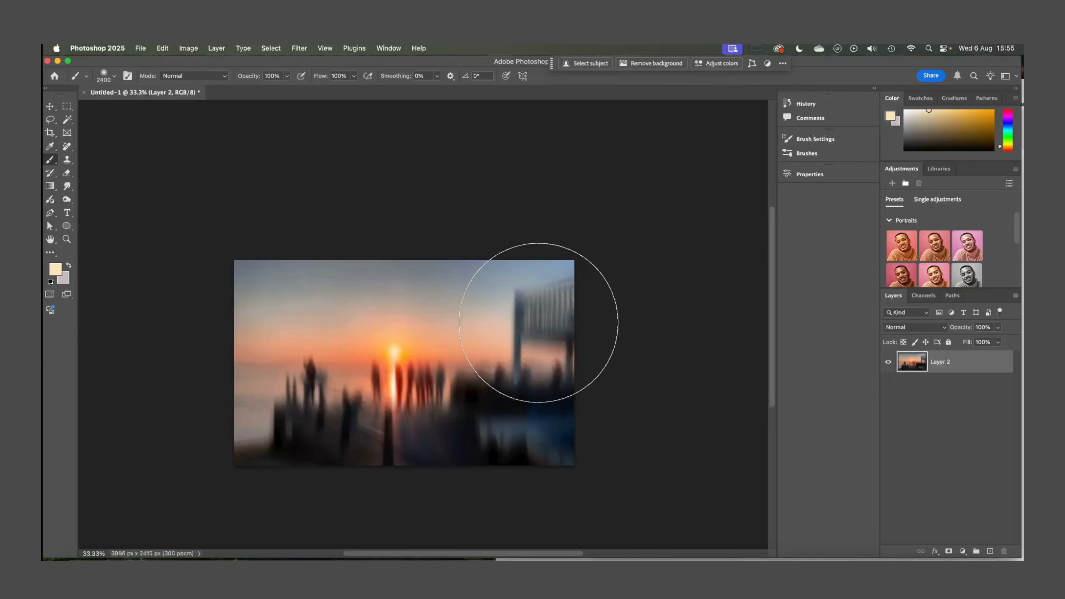
Step: Duplicate Layer 2 and convert the duplicate to a smart object
{"action": "key", "text": "super+equal"}
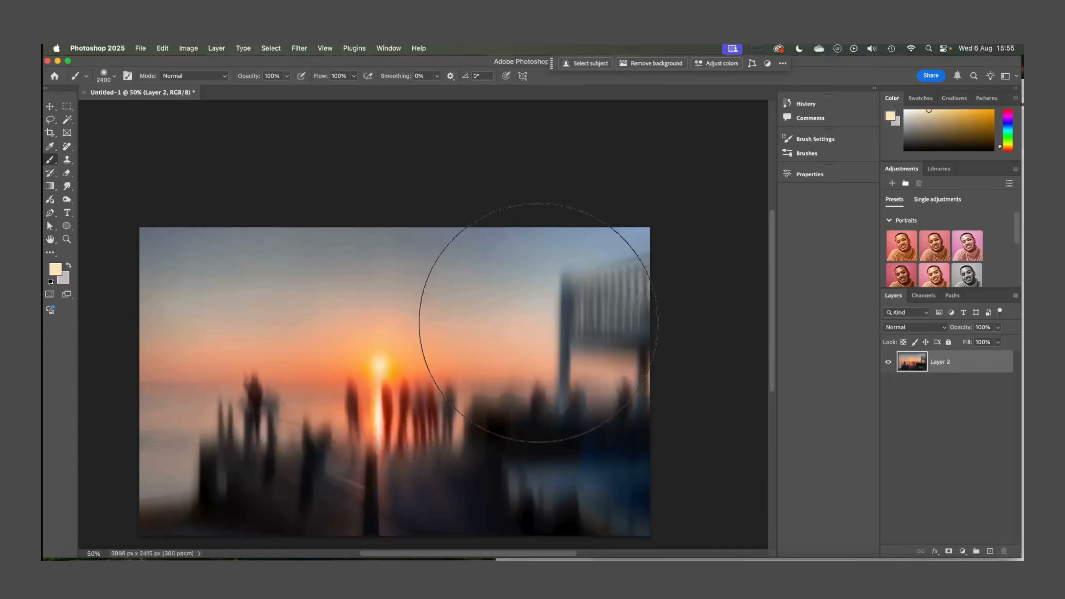
{"action": "scroll", "coordinate": [419, 409], "scroll_direction": "right", "scroll_amount": 3}
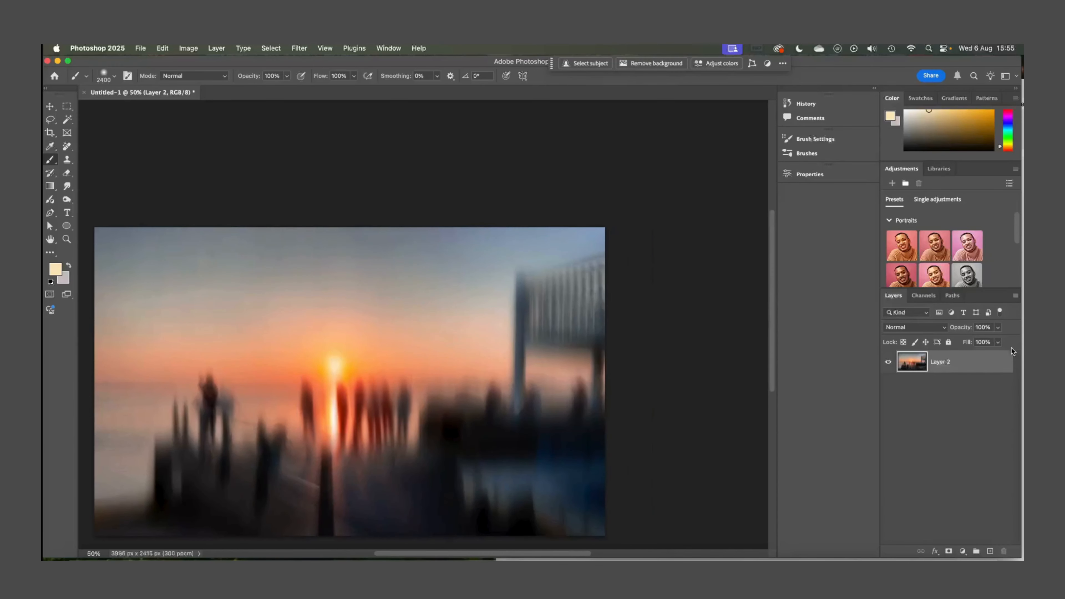
{"action": "key", "text": "super+j"}
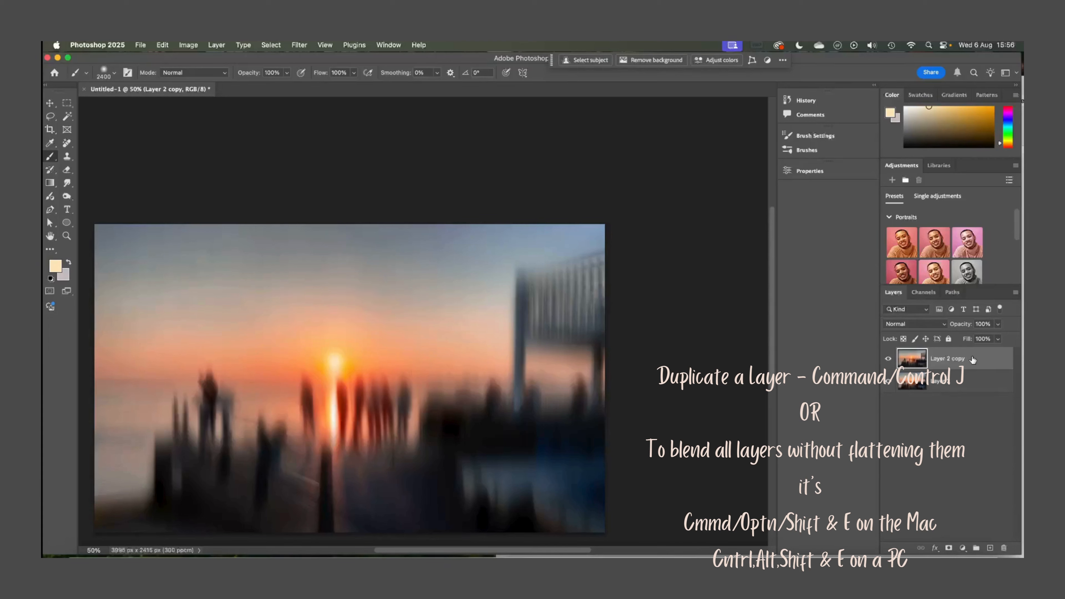
{"action": "right_click", "coordinate": [967, 359]}
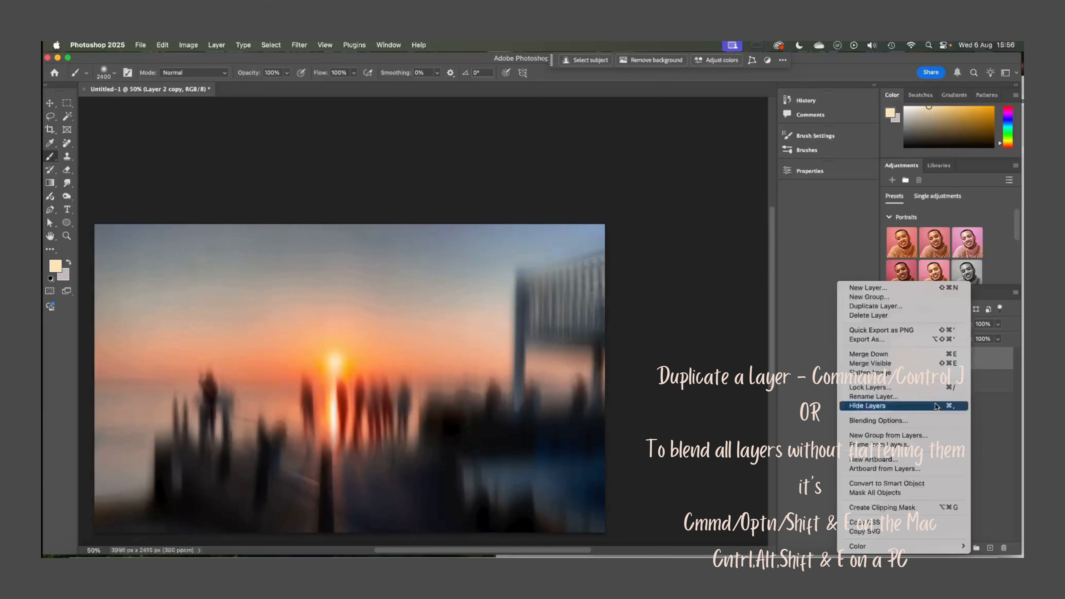
{"action": "left_click", "coordinate": [886, 483]}
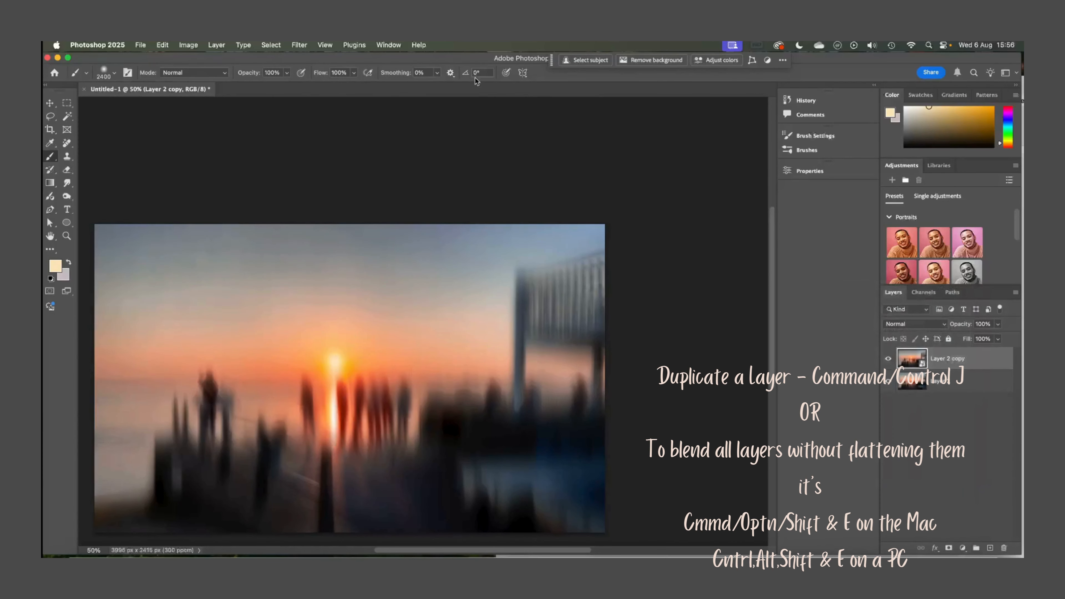
Step: Open the High Pass filter settings for the duplicated smart object layer
{"action": "left_click", "coordinate": [299, 46]}
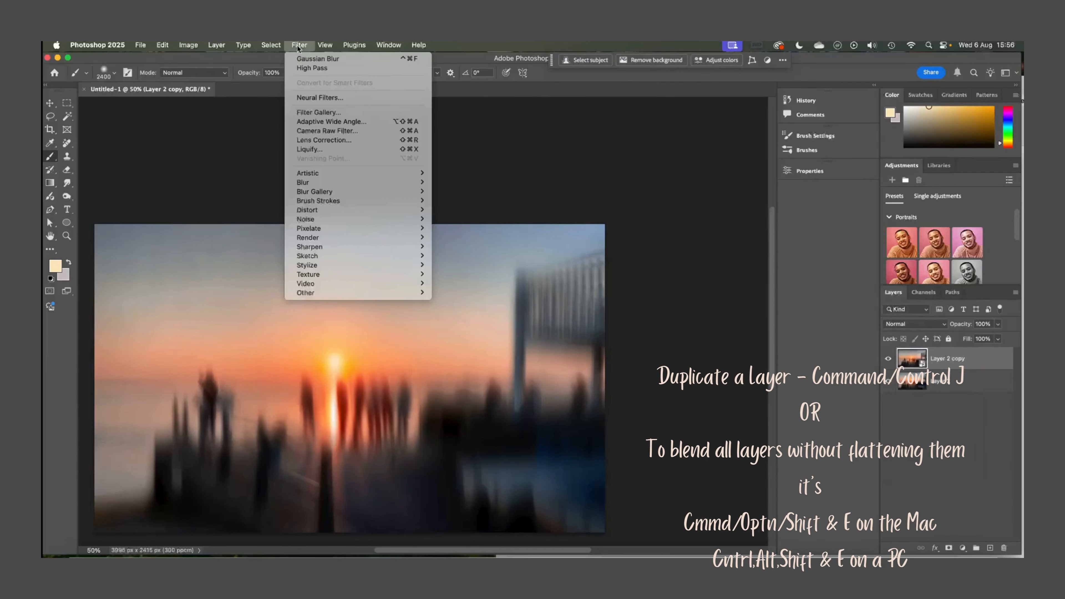
{"action": "mouse_move", "coordinate": [315, 294]}
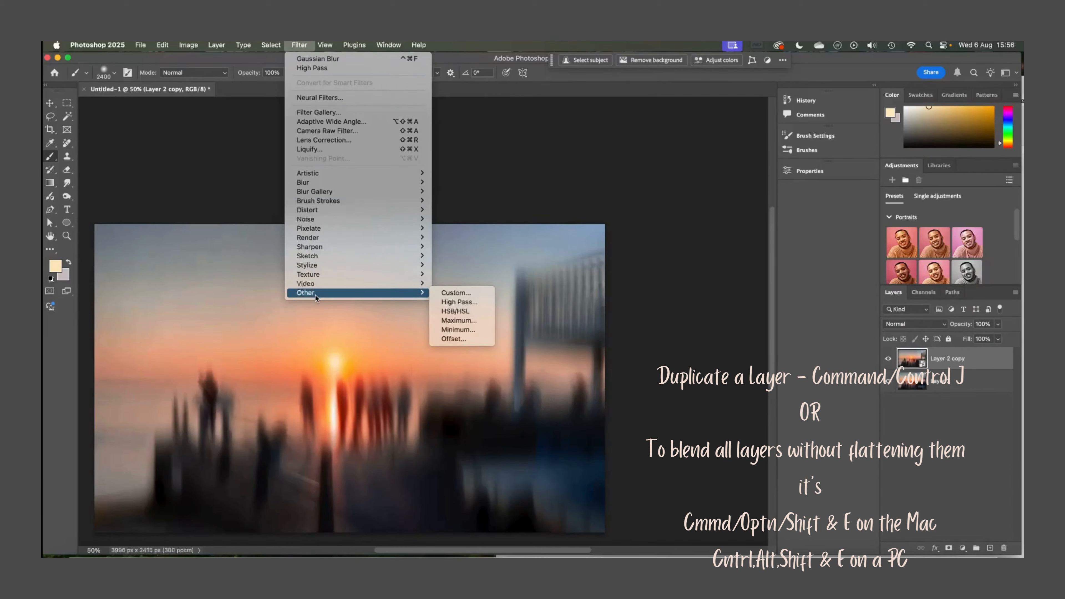
{"action": "left_click", "coordinate": [456, 302]}
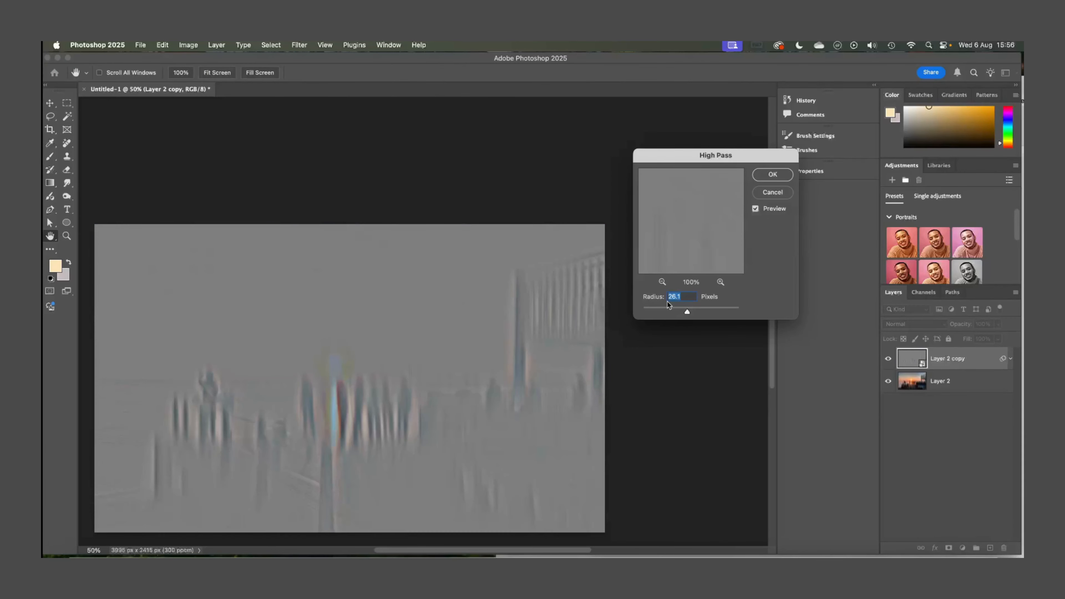
{"action": "scroll", "coordinate": [362, 306], "scroll_direction": "down", "scroll_amount": 5}
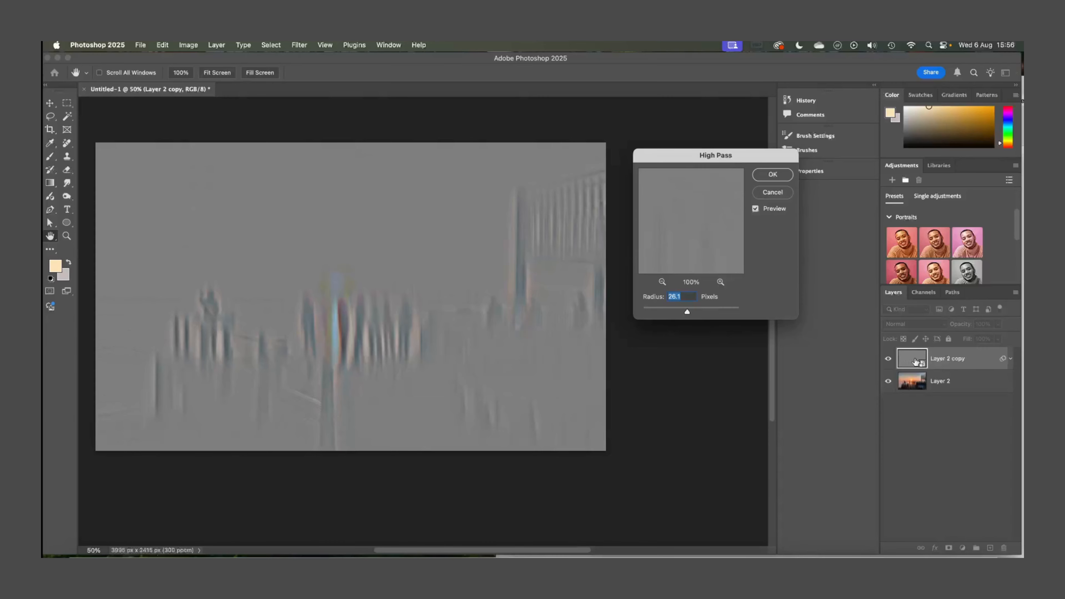
Step: Try High Pass radii of 8.2 and 79.5 pixels and inspect the edge detail across the image
{"action": "left_click_drag", "start_coordinate": [686, 314], "coordinate": [643, 313]}
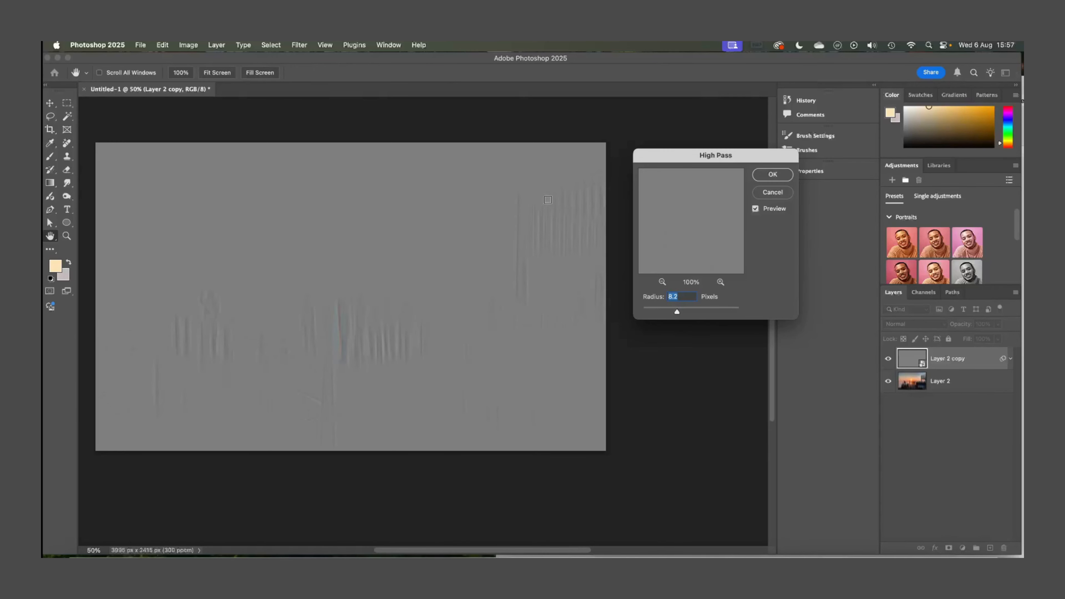
{"action": "left_click", "coordinate": [400, 331], "text": "super"}
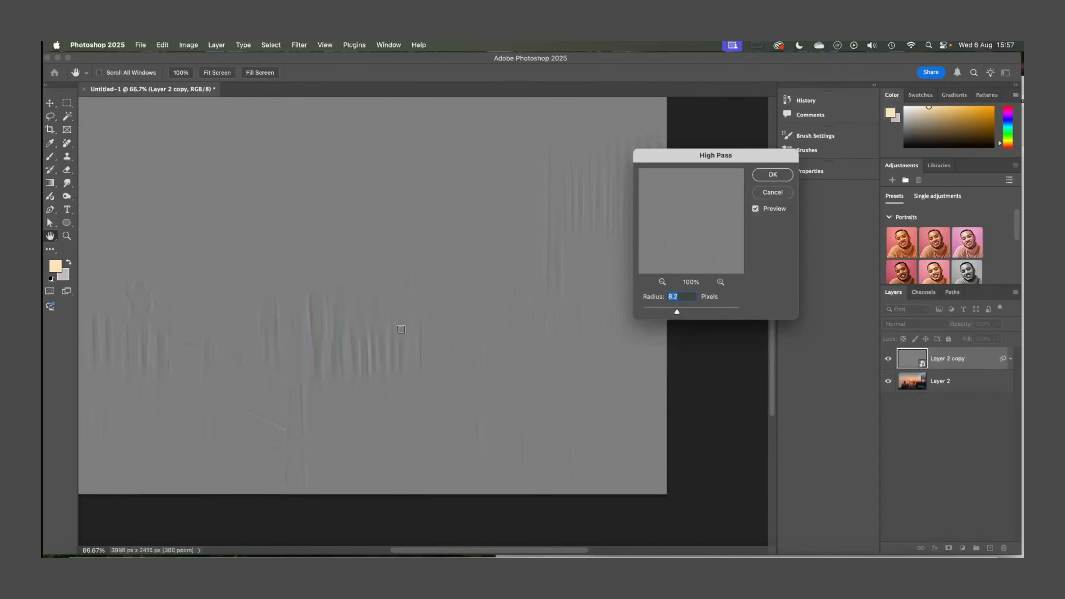
{"action": "left_click_drag", "start_coordinate": [212, 323], "coordinate": [299, 311]}
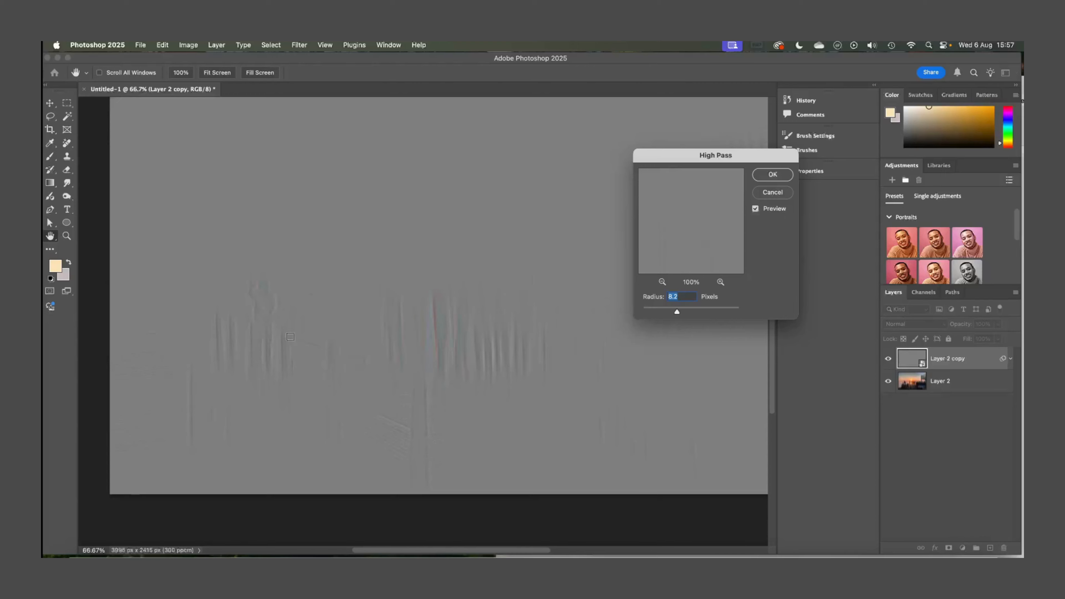
{"action": "scroll", "coordinate": [519, 380], "scroll_direction": "right", "scroll_amount": 5}
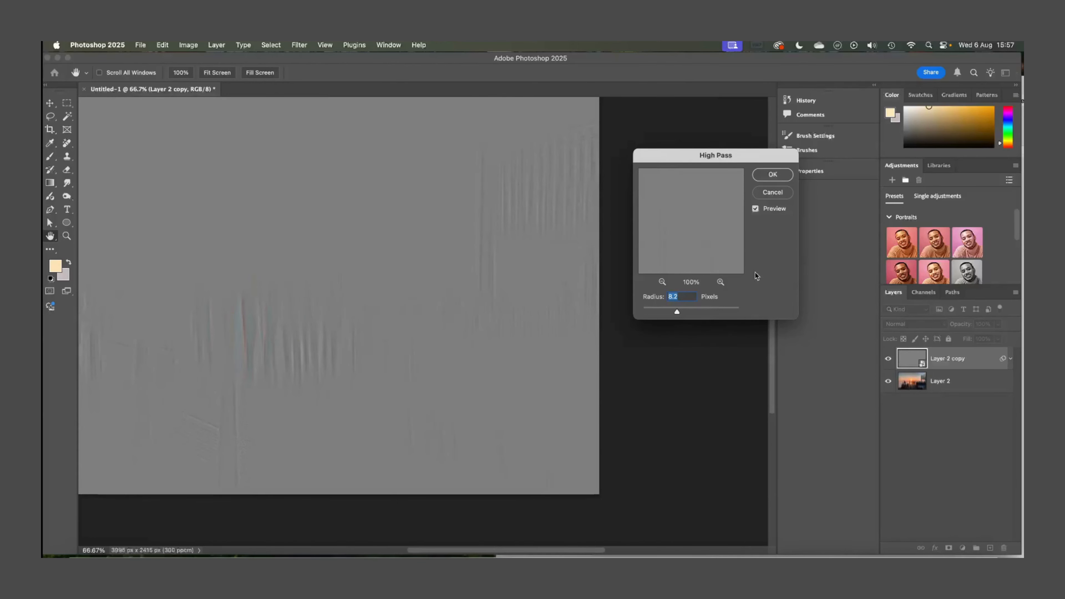
{"action": "left_click_drag", "start_coordinate": [675, 312], "coordinate": [700, 312]}
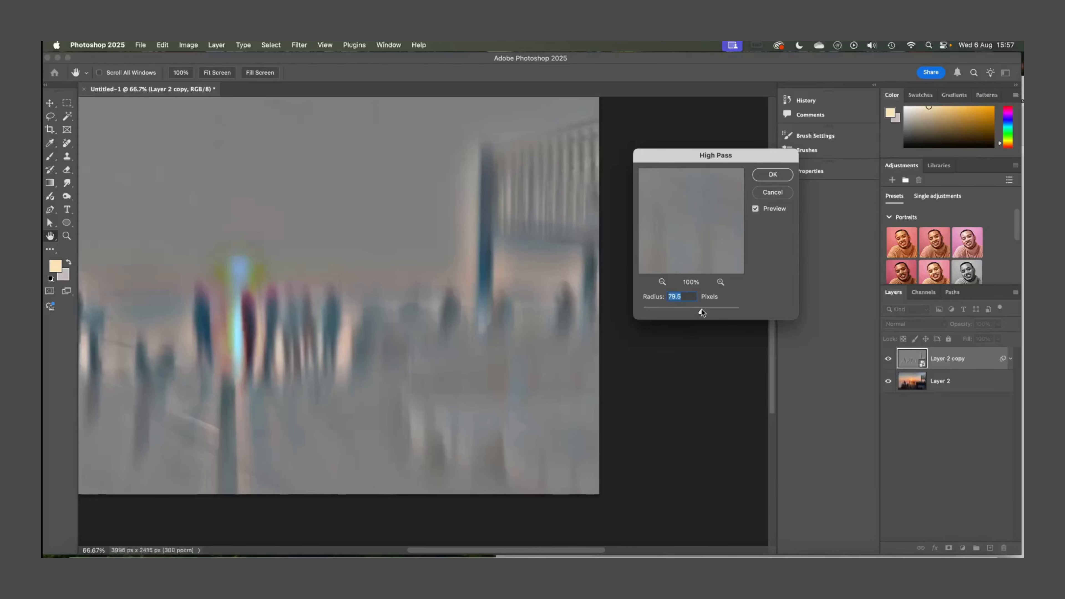
{"action": "scroll", "coordinate": [537, 292], "scroll_direction": "left", "scroll_amount": 6}
{"action": "scroll", "coordinate": [536, 292], "scroll_direction": "down", "scroll_amount": 2}
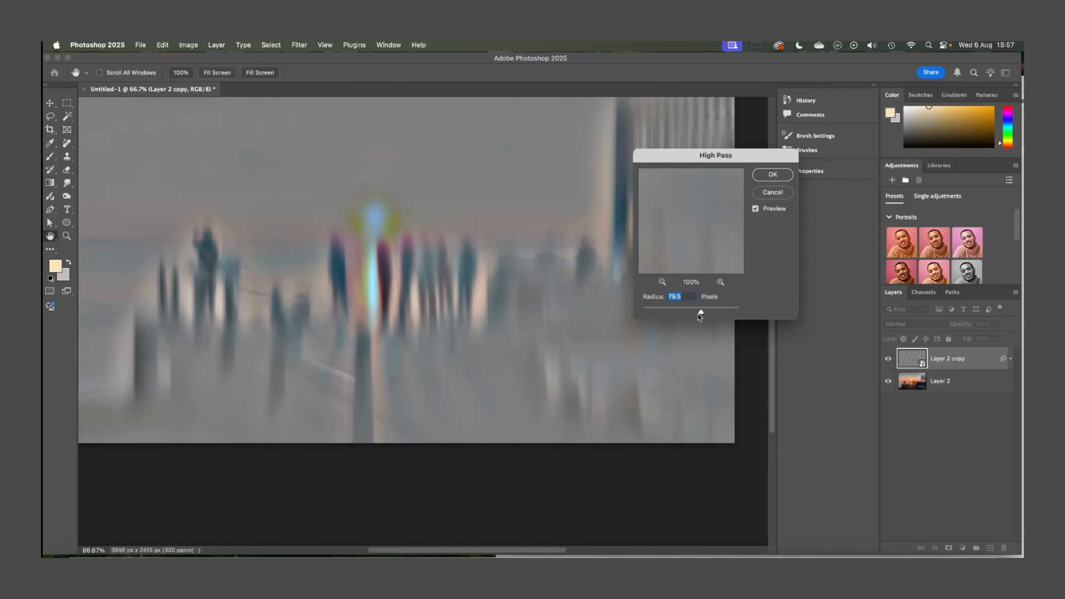
Step: Set the High Pass radius to 31.7 pixels and apply the filter to the duplicated layer
{"action": "left_click_drag", "start_coordinate": [687, 314], "coordinate": [683, 314]}
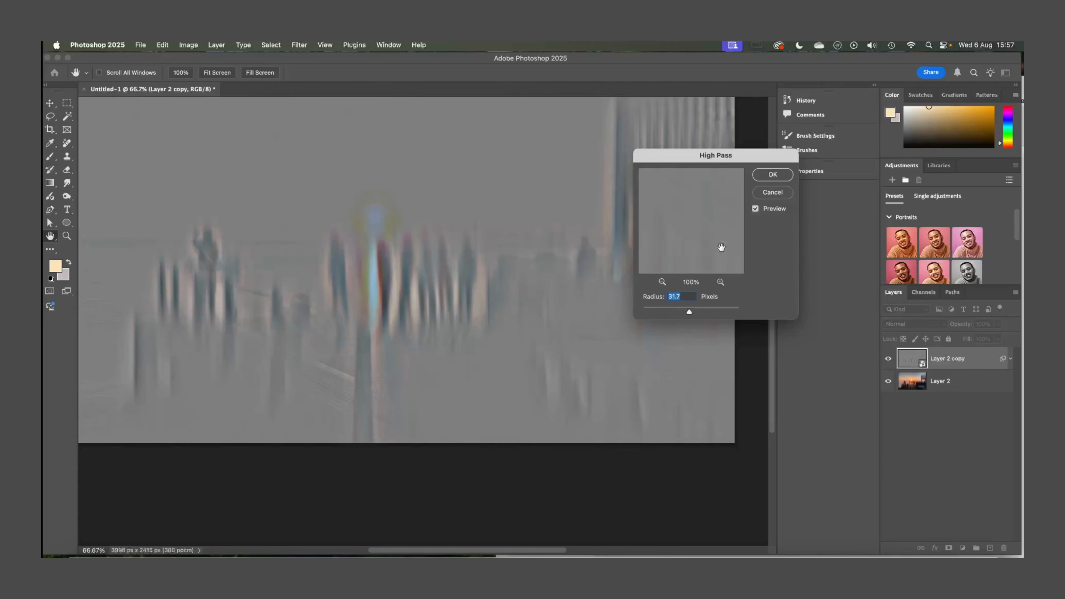
{"action": "scroll", "coordinate": [521, 193], "scroll_direction": "up", "scroll_amount": 5}
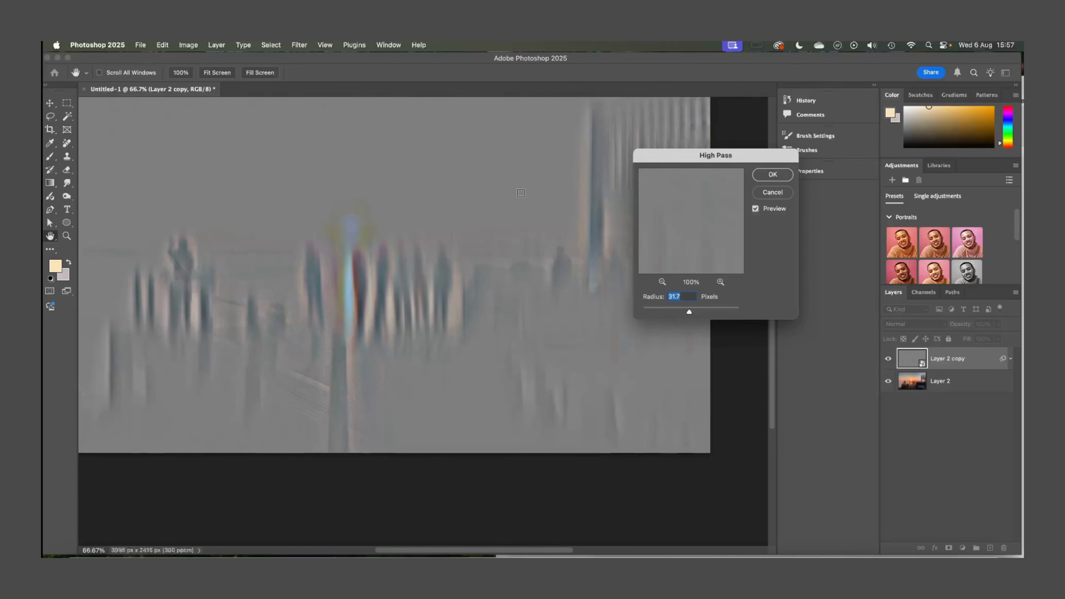
{"action": "scroll", "coordinate": [520, 193], "scroll_direction": "right", "scroll_amount": 4}
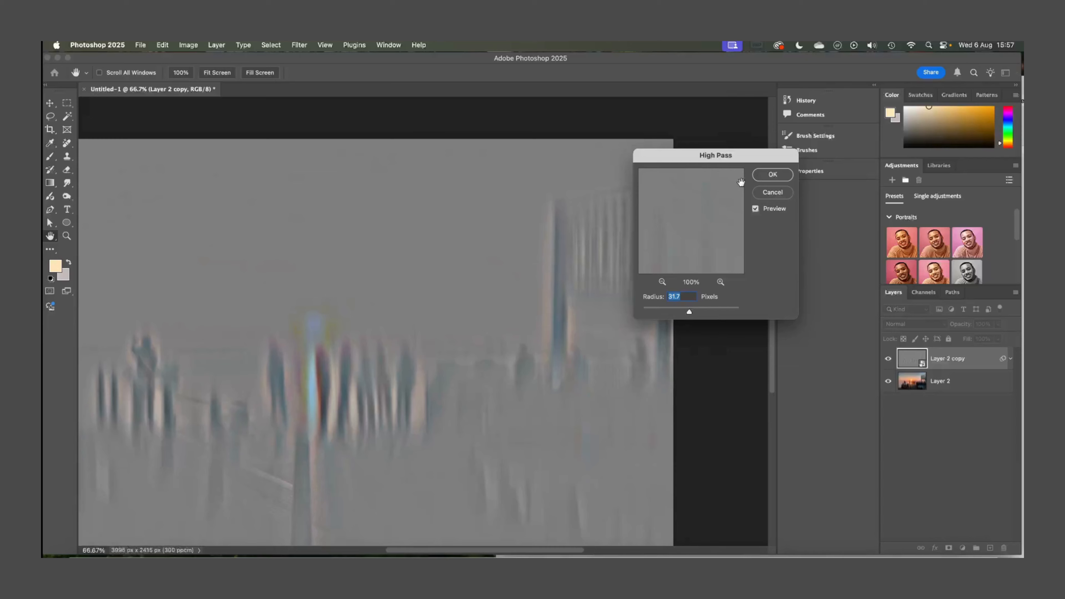
{"action": "left_click", "coordinate": [772, 175]}
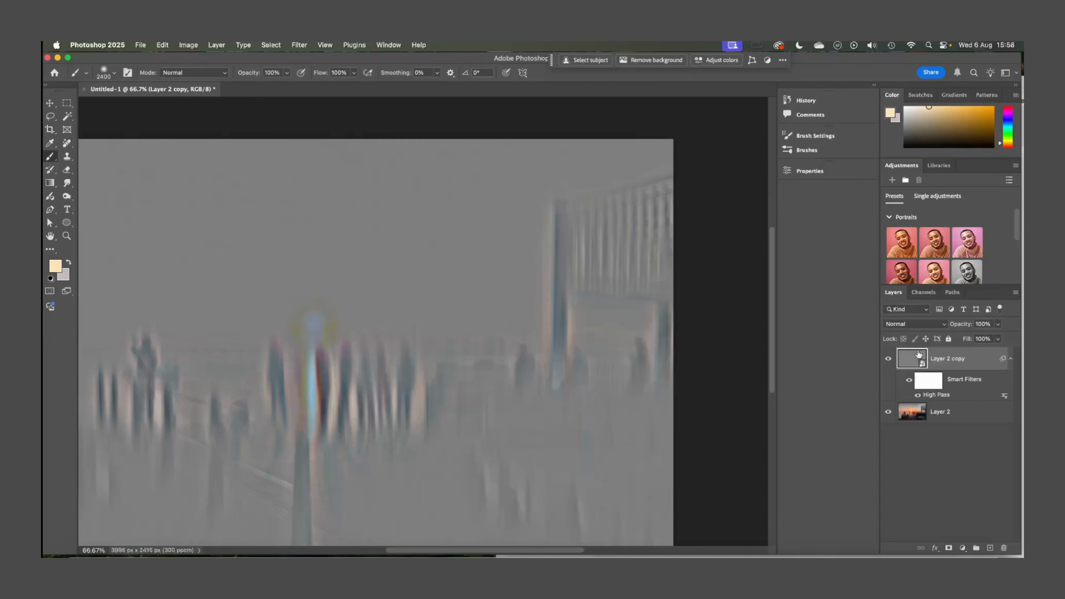
Step: Set the blend mode of the High Pass layer to Soft Light
{"action": "scroll", "coordinate": [613, 352], "scroll_direction": "left", "scroll_amount": 4}
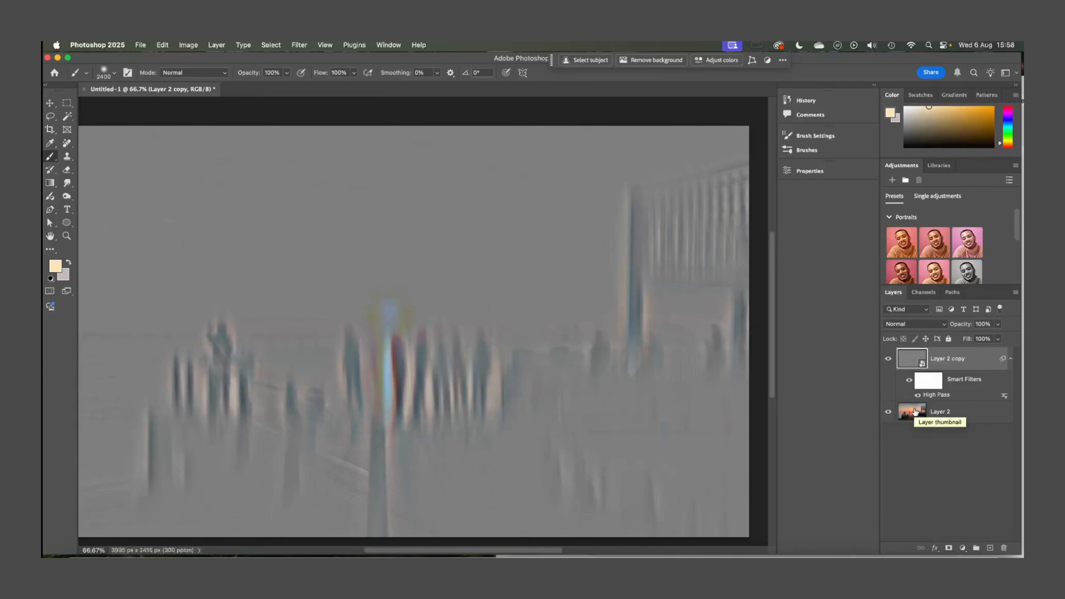
{"action": "left_click", "coordinate": [903, 324]}
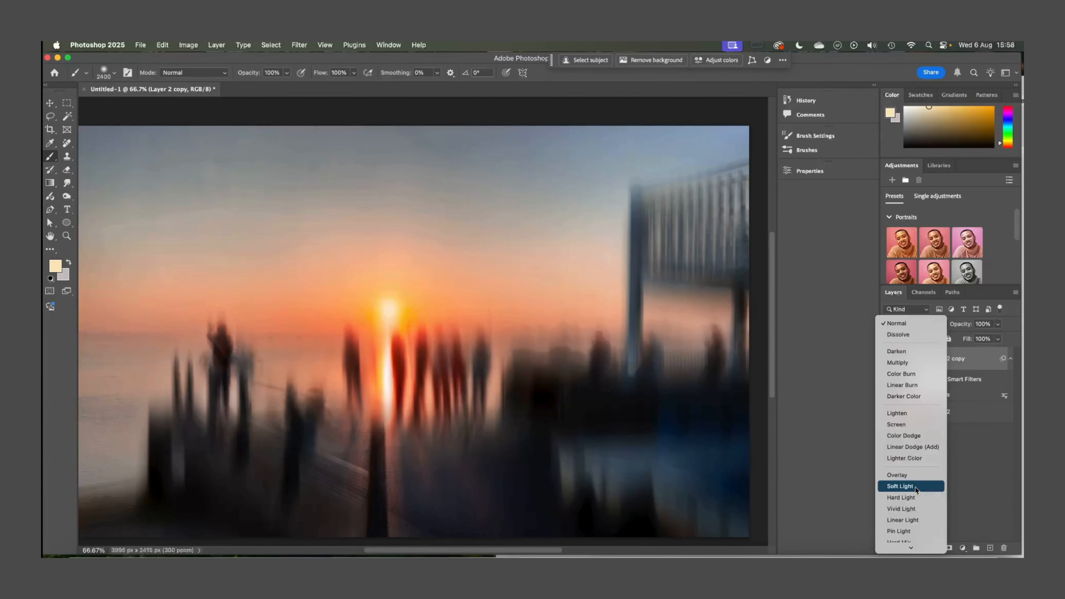
{"action": "left_click", "coordinate": [900, 485]}
{"action": "scroll", "coordinate": [630, 368], "scroll_direction": "right", "scroll_amount": 2}
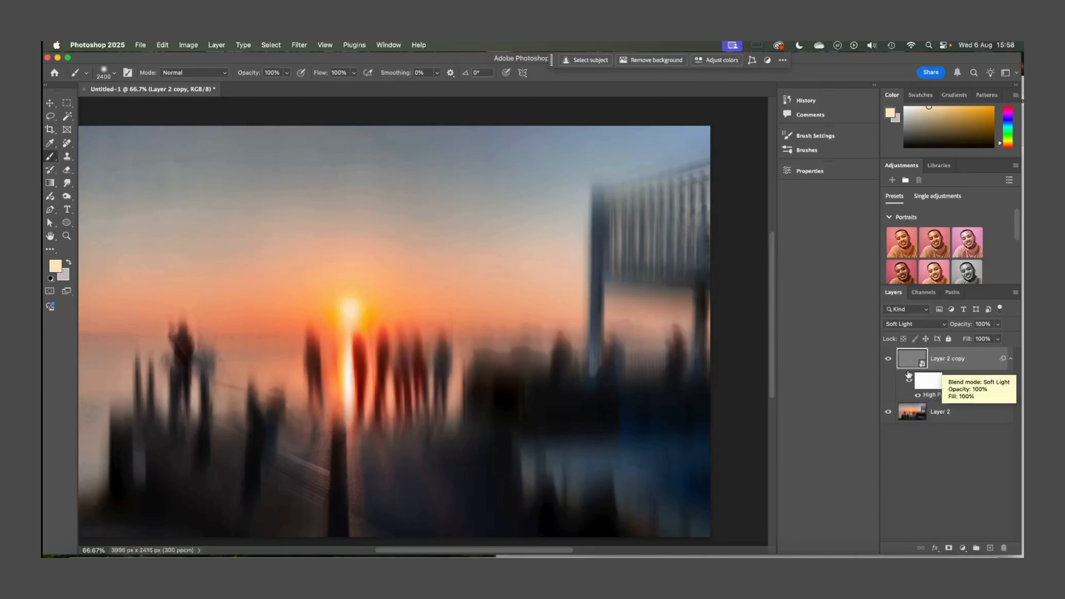
Step: Compare the image with and without the High Pass filter, and with and without the Layer 2 copy layer
{"action": "left_click", "coordinate": [917, 395]}
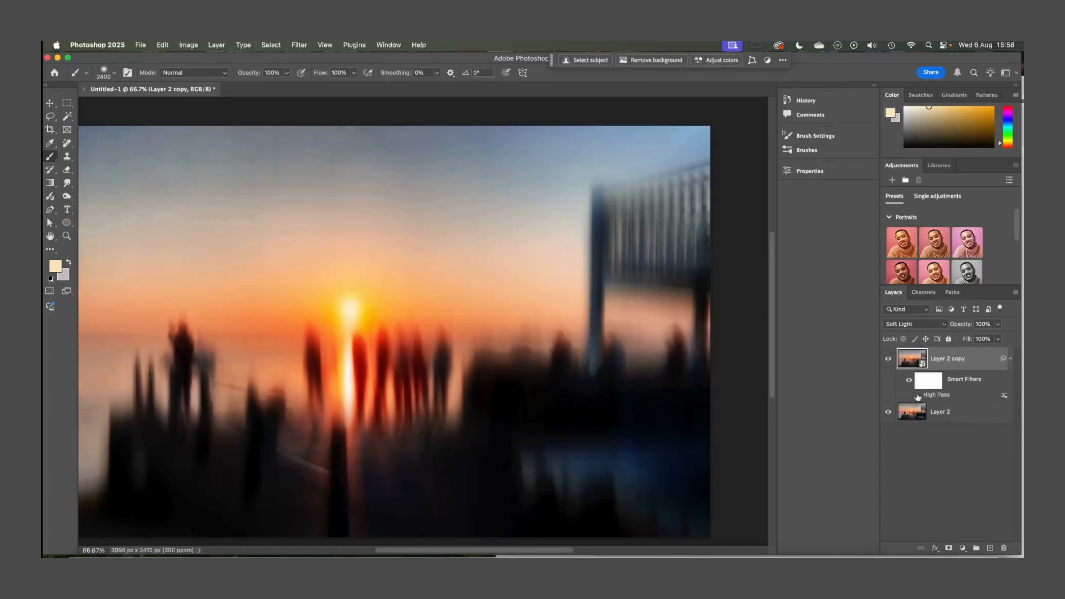
{"action": "left_click", "coordinate": [917, 395]}
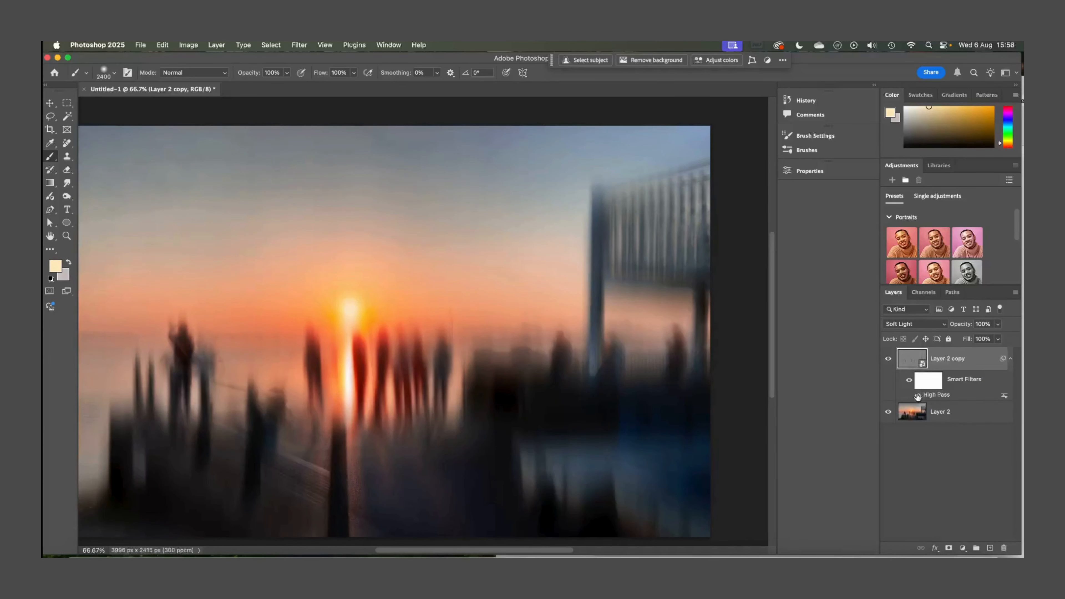
{"action": "left_click", "coordinate": [887, 358]}
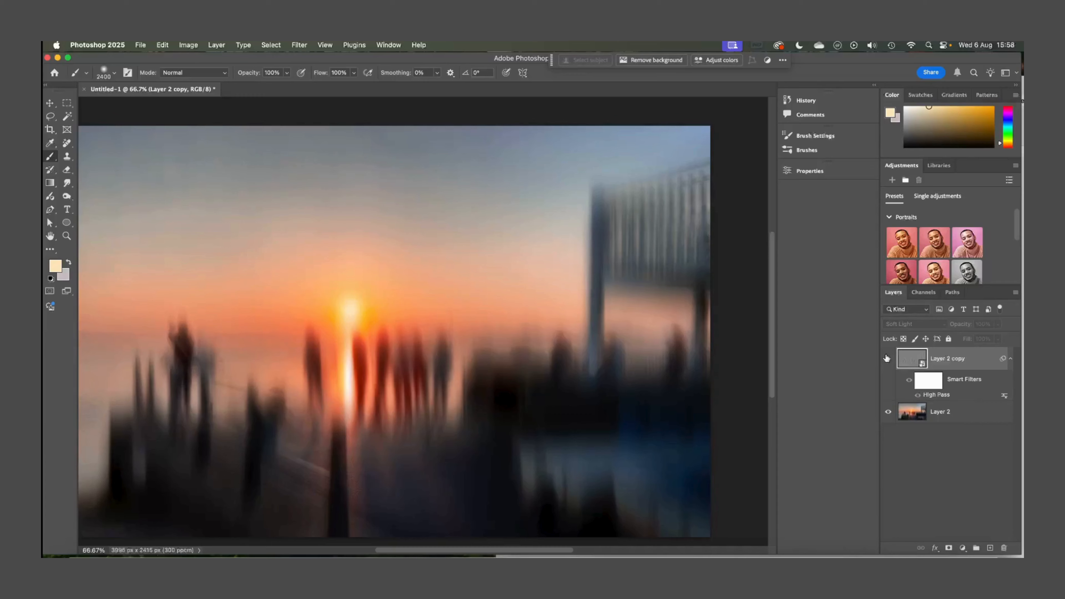
{"action": "left_click", "coordinate": [886, 358]}
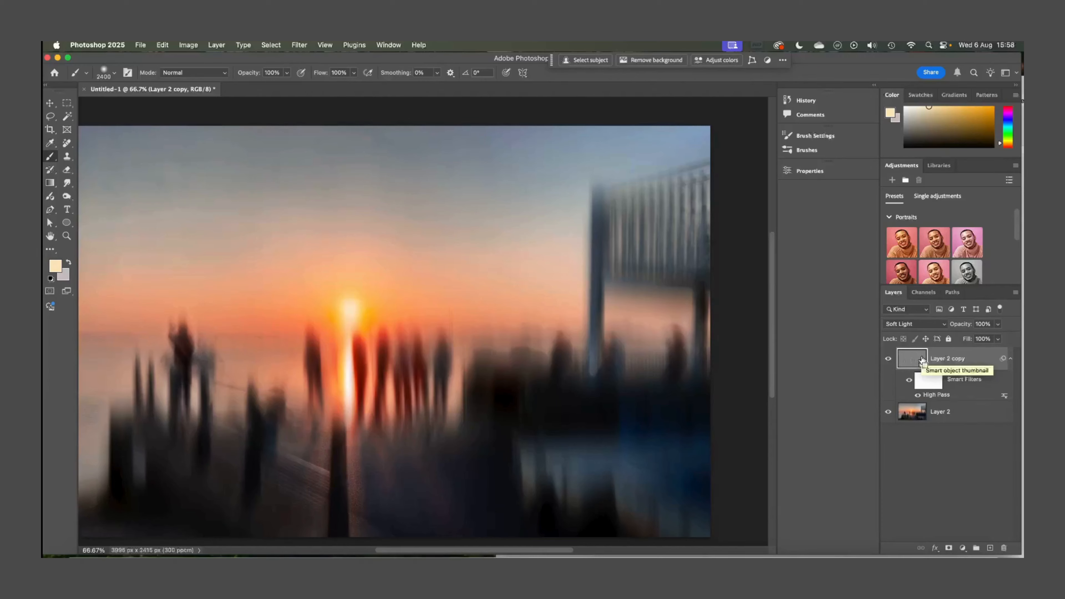
Step: Invert the High Pass layer as a smart filter and compare the image with the Invert effect off and on
{"action": "key", "text": "super+i"}
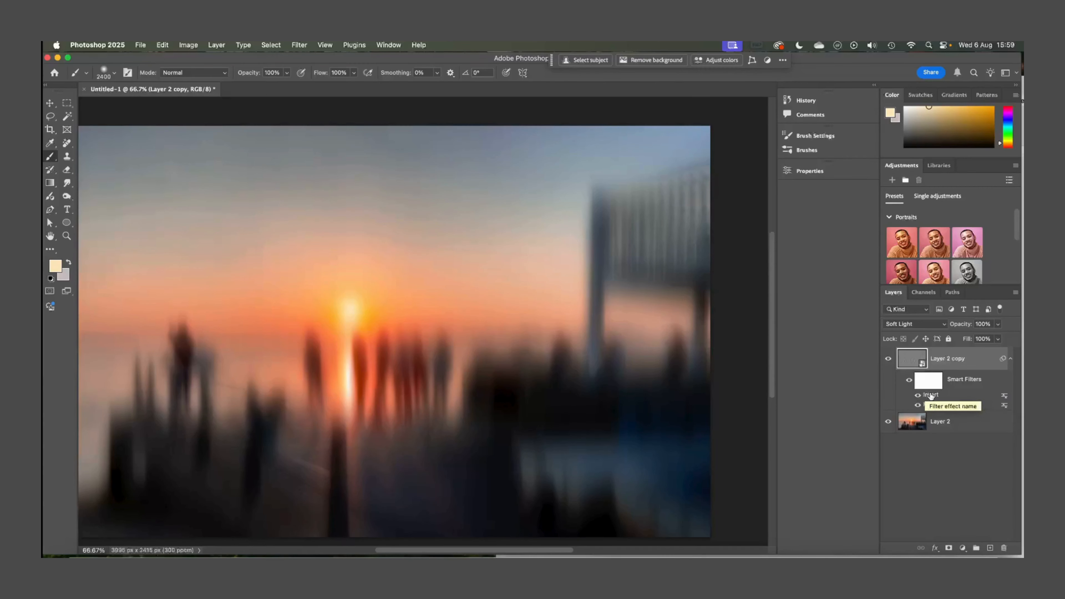
{"action": "left_click", "coordinate": [916, 395]}
{"action": "left_click", "coordinate": [916, 395]}
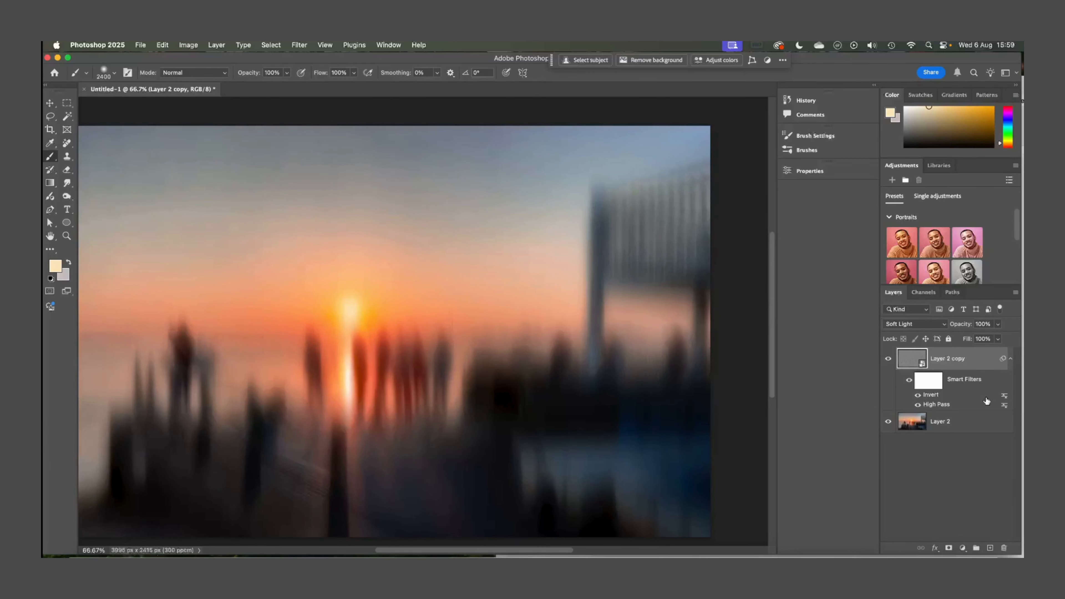
{"action": "right_click", "coordinate": [1005, 396]}
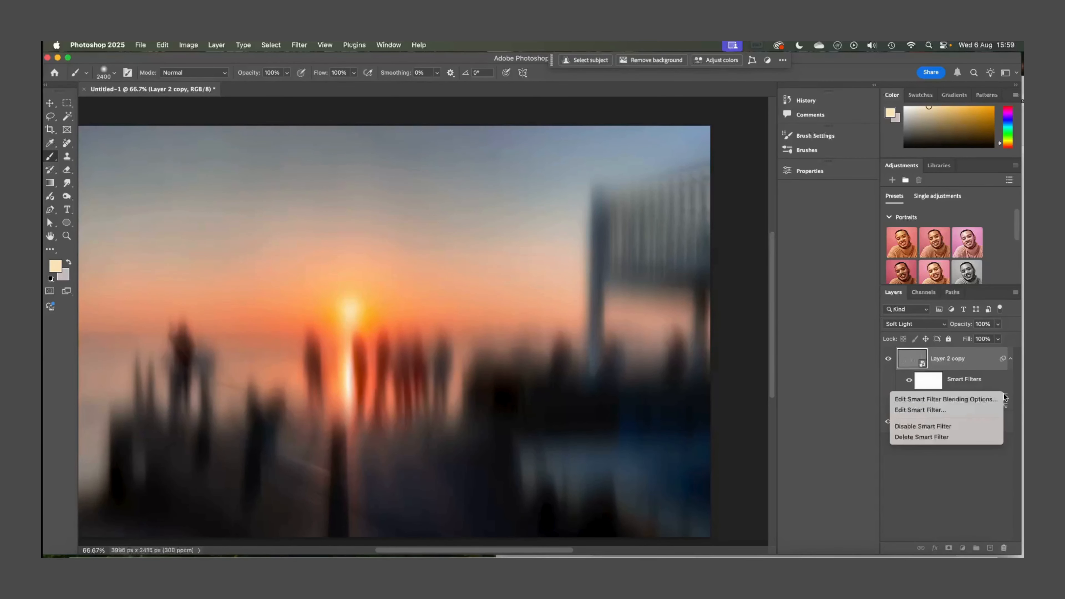
{"action": "left_click", "coordinate": [990, 379]}
Step: Examine the softened sunset image as a whole and at 100% around the raised structure beside the silhouetted figures
{"action": "scroll", "coordinate": [556, 239], "scroll_direction": "up", "scroll_amount": 2}
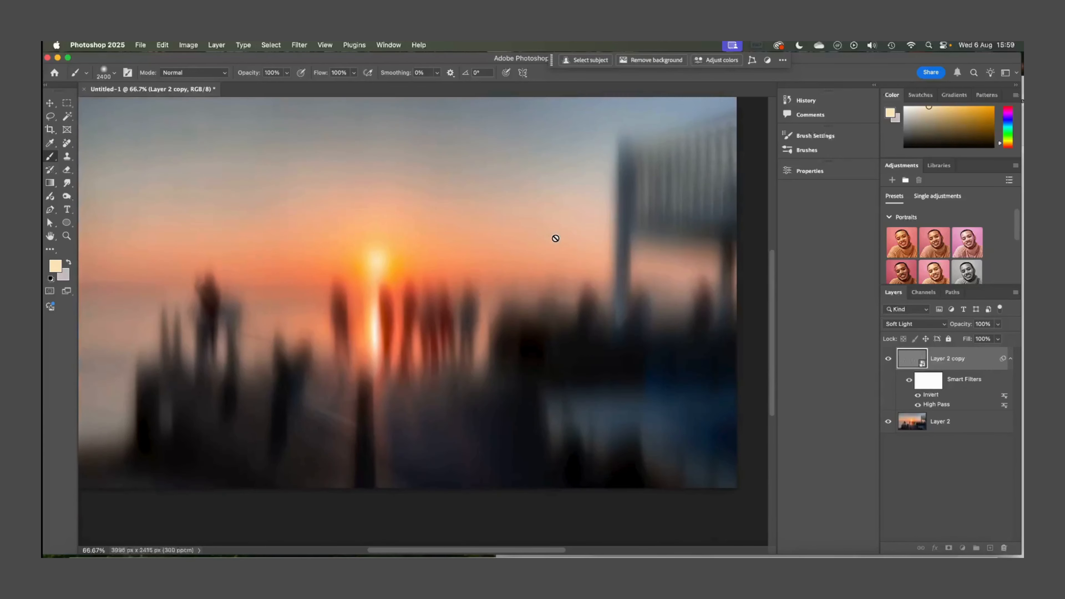
{"action": "scroll", "coordinate": [555, 239], "scroll_direction": "down", "scroll_amount": 2}
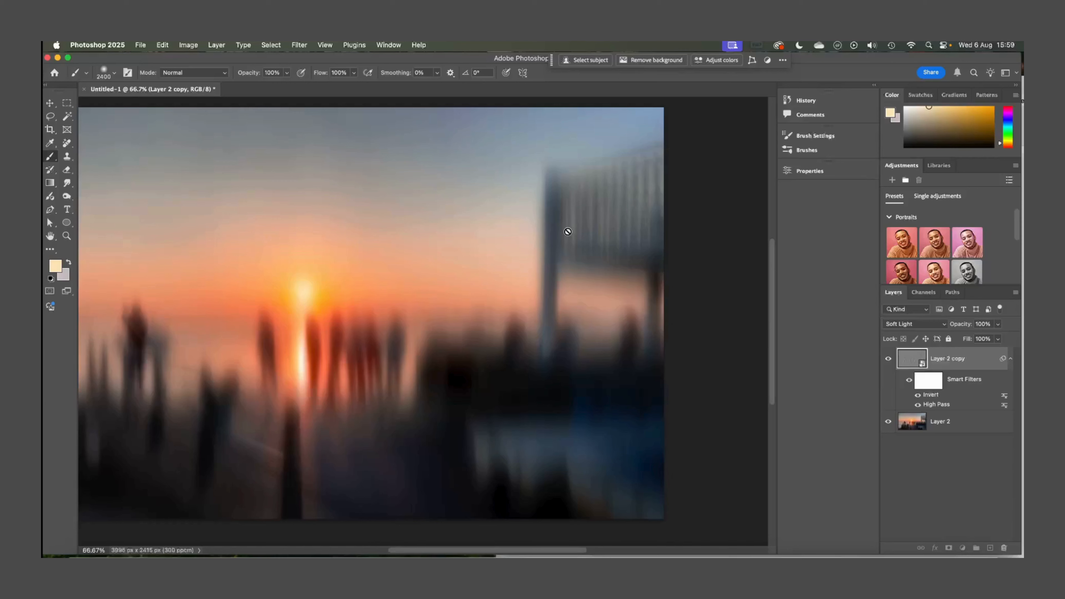
{"action": "key", "text": "super+minus"}
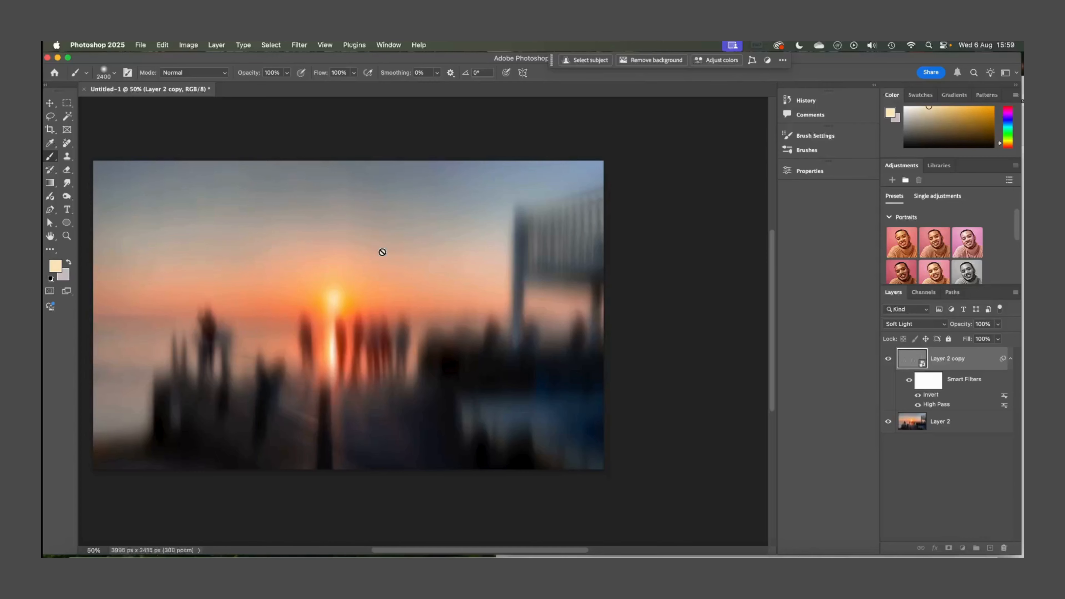
{"action": "scroll", "coordinate": [377, 268], "scroll_direction": "left", "scroll_amount": 3}
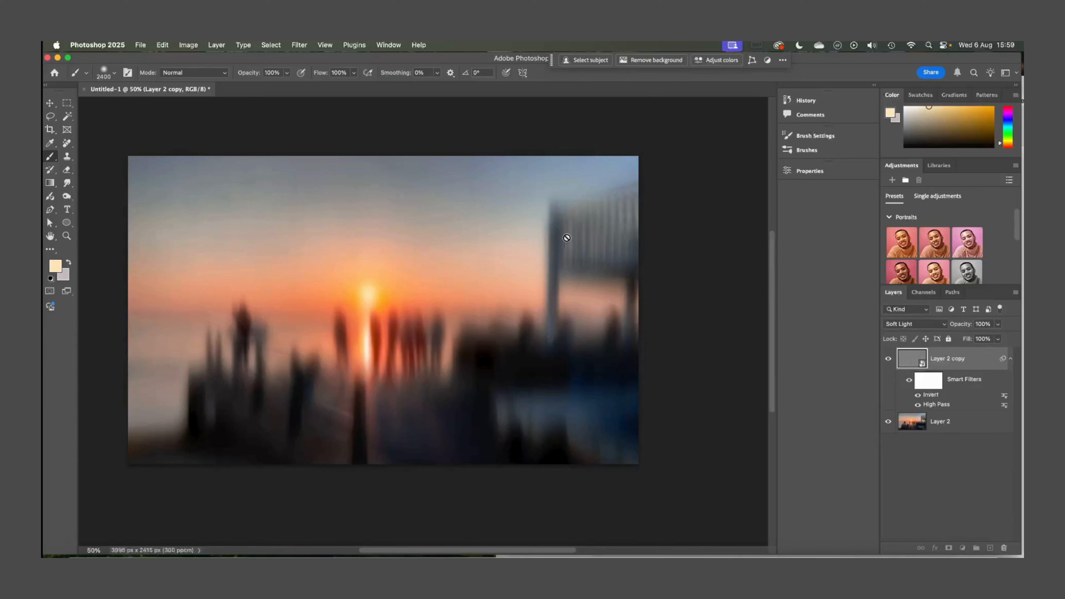
{"action": "left_click_drag", "start_coordinate": [515, 257], "coordinate": [450, 294]}
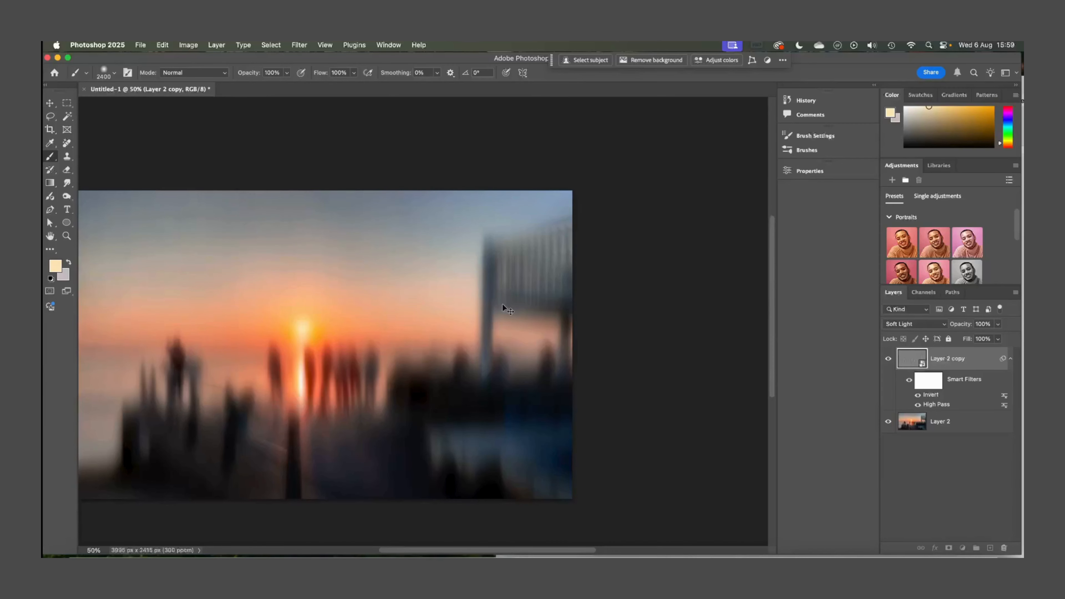
{"action": "key", "text": "super+1"}
{"action": "scroll", "coordinate": [502, 304], "scroll_direction": "right", "scroll_amount": 4}
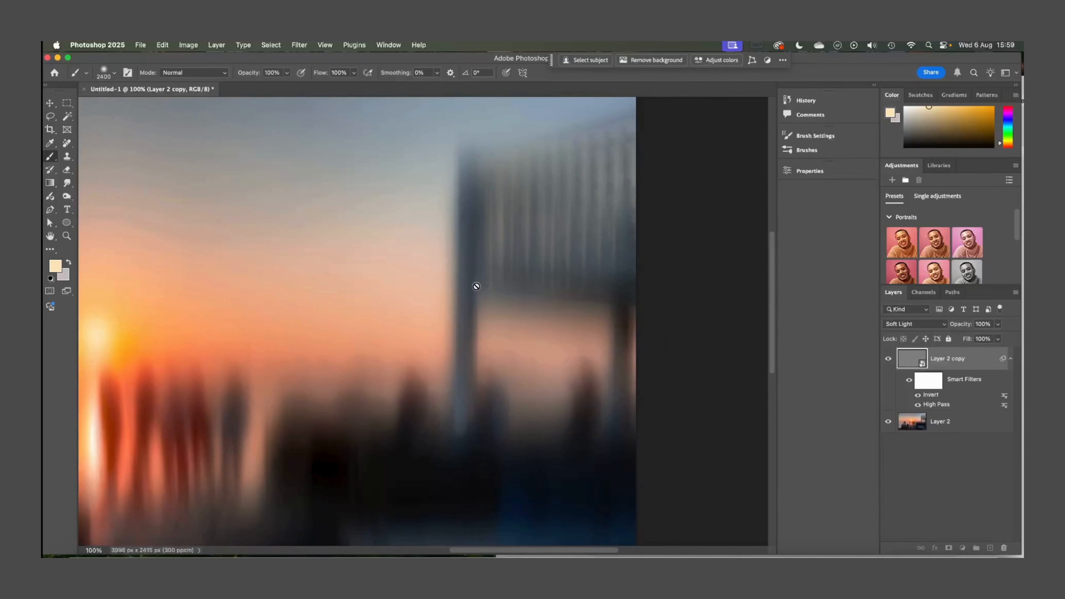
Step: Compare the image with and without the Layer 2 copy layer, and set its High Pass filter radius to 158.9 pixels
{"action": "left_click", "coordinate": [887, 359]}
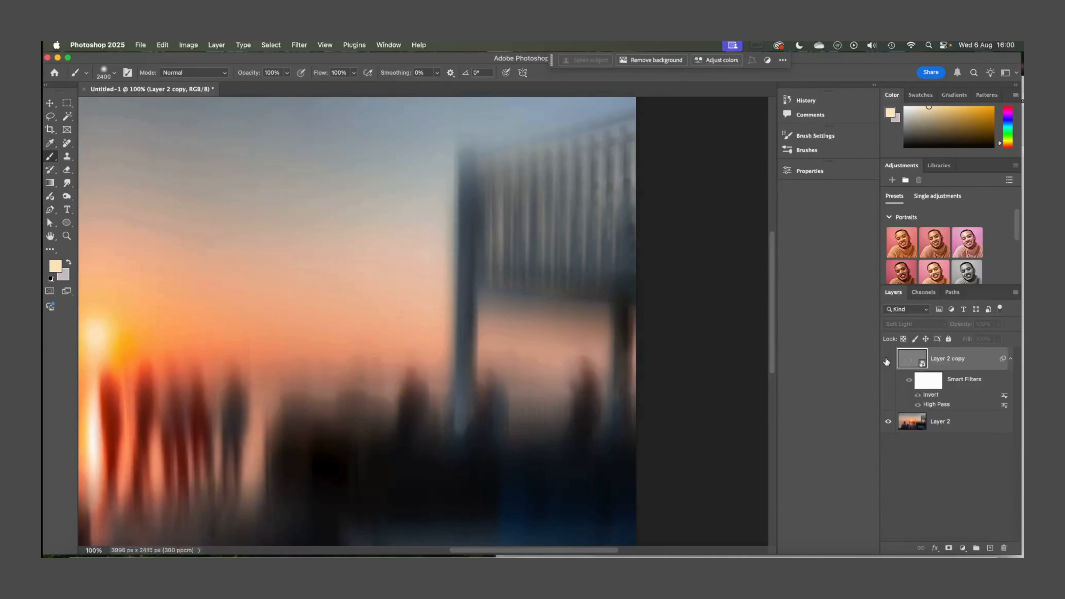
{"action": "left_click", "coordinate": [887, 360]}
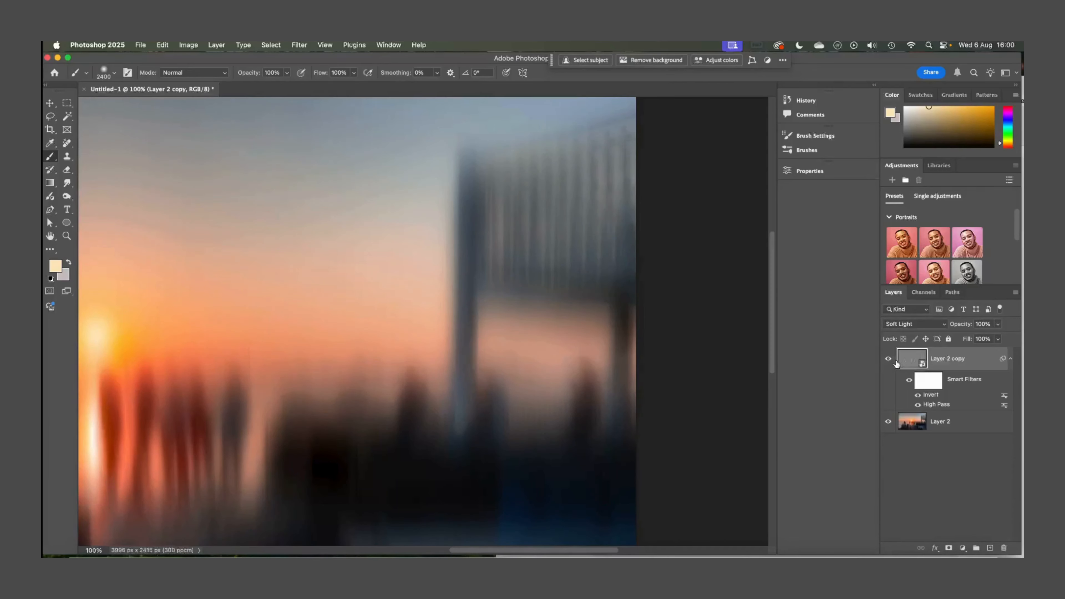
{"action": "double_click", "coordinate": [936, 405]}
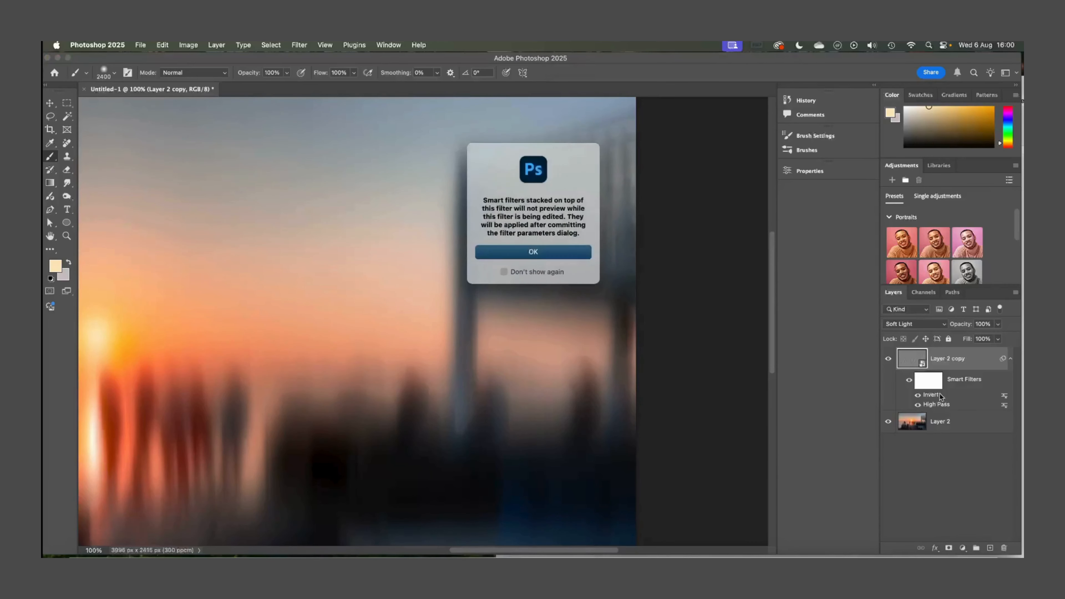
{"action": "left_click", "coordinate": [509, 254]}
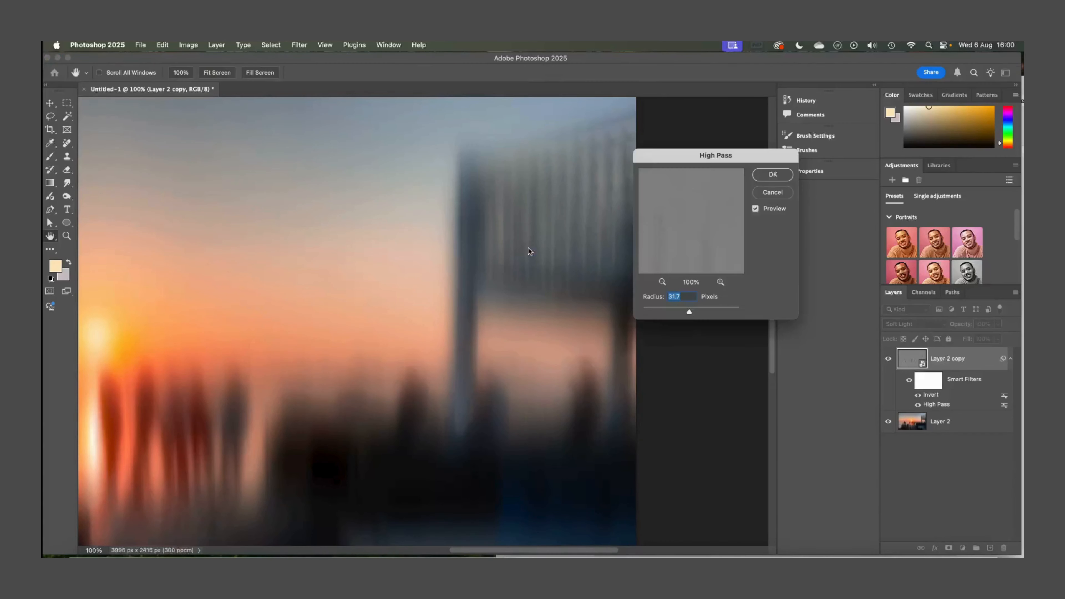
{"action": "left_click_drag", "start_coordinate": [707, 313], "coordinate": [717, 314]}
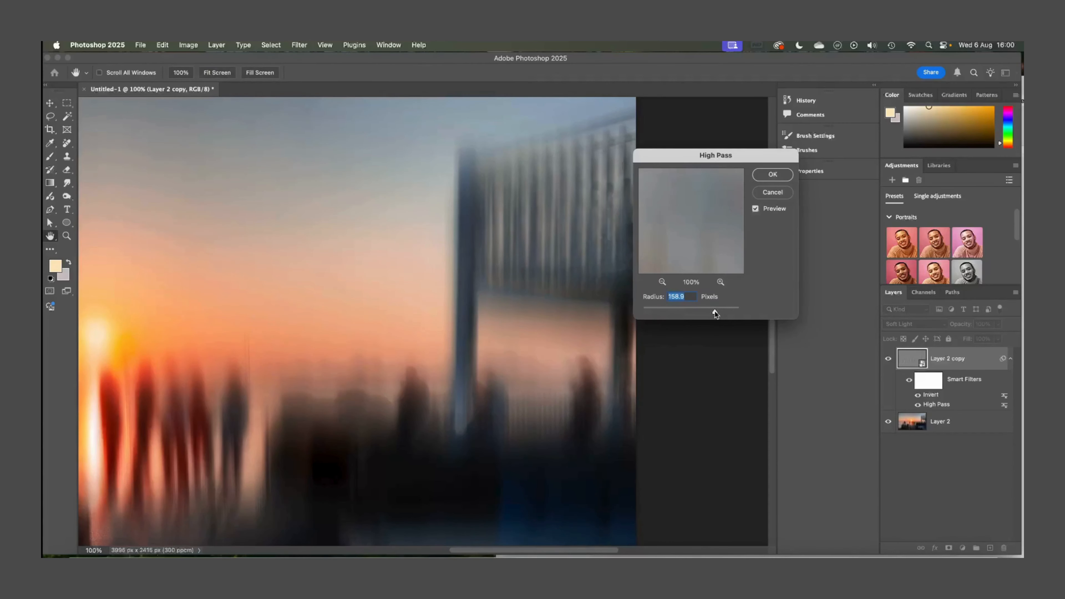
{"action": "left_click", "coordinate": [773, 174]}
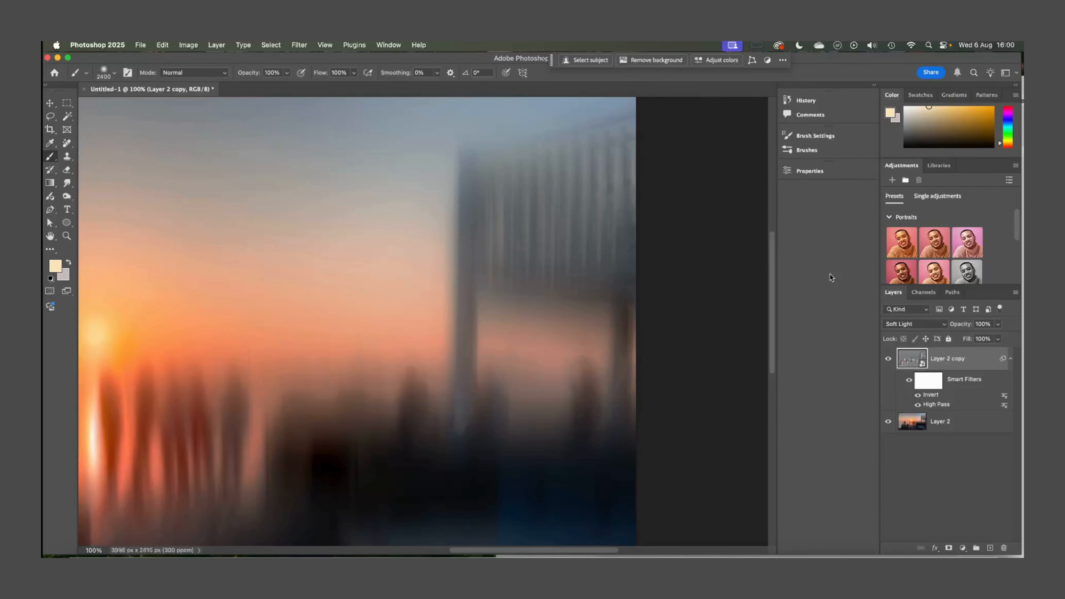
Step: Examine the whole image at 50% with the Layer 2 copy layer off and on
{"action": "key", "text": "super+minus"}
{"action": "key", "text": "super+minus"}
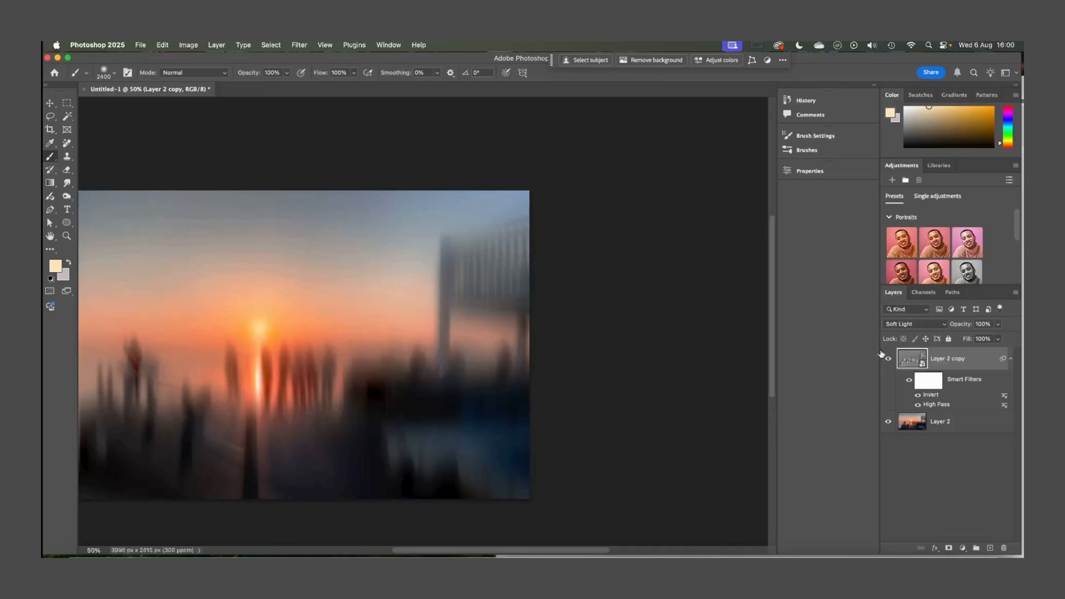
{"action": "left_click", "coordinate": [888, 362]}
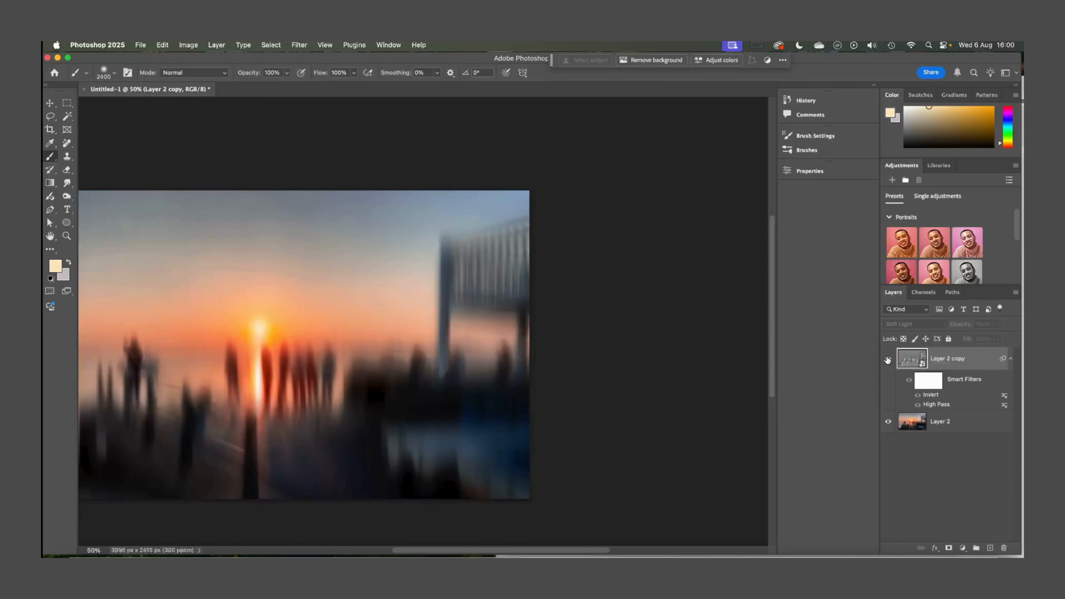
{"action": "left_click", "coordinate": [888, 360]}
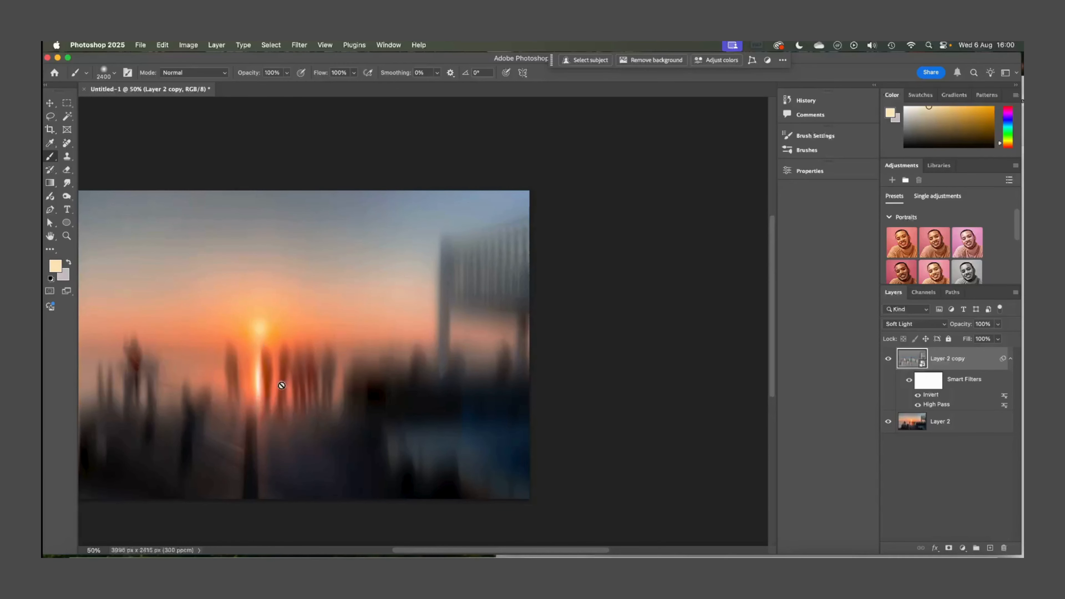
{"action": "scroll", "coordinate": [282, 386], "scroll_direction": "left", "scroll_amount": 3}
{"action": "scroll", "coordinate": [583, 369], "scroll_direction": "right", "scroll_amount": 1}
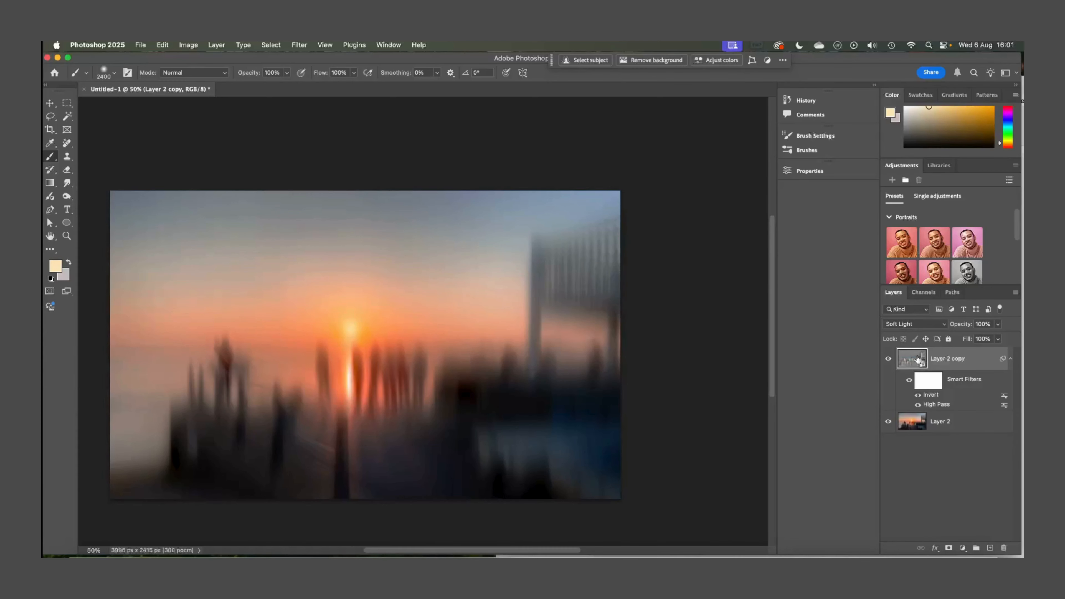
Step: Add a layer mask to the Layer 2 copy layer and invert it to black
{"action": "left_click", "coordinate": [948, 549]}
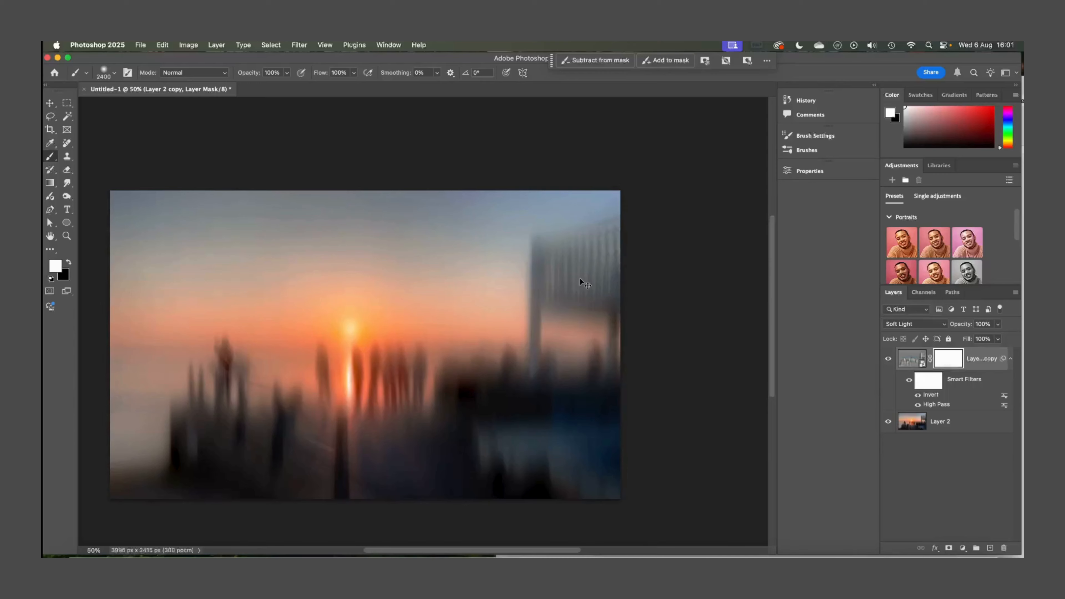
{"action": "key", "text": "super+i"}
Step: Paint white on the mask with a 700-pixel brush over the raised structure, the silhouetted figures and the dark foreground to reveal the softening
{"action": "key", "text": "bracketleft"}
{"action": "key", "text": "bracketleft"}
{"action": "key", "text": "bracketleft"}
{"action": "key", "text": "bracketleft"}
{"action": "key", "text": "bracketleft"}
{"action": "key", "text": "bracketleft"}
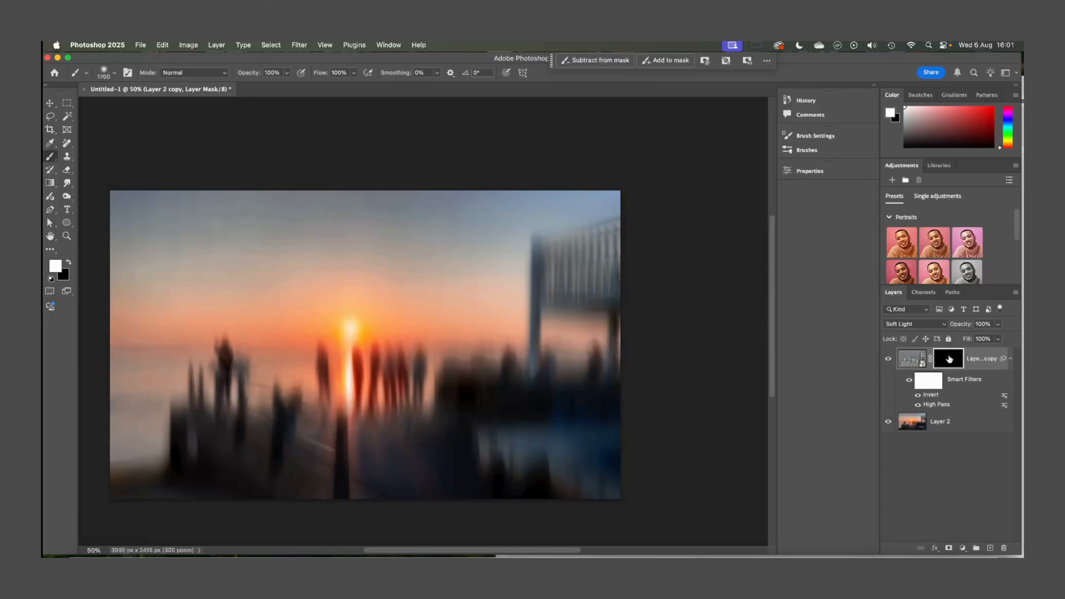
{"action": "key", "text": "bracketleft"}
{"action": "key", "text": "bracketleft"}
{"action": "key", "text": "bracketleft"}
{"action": "key", "text": "bracketleft"}
{"action": "key", "text": "bracketleft"}
{"action": "key", "text": "bracketleft"}
{"action": "key", "text": "bracketleft"}
{"action": "key", "text": "bracketleft"}
{"action": "key", "text": "bracketleft"}
{"action": "key", "text": "bracketleft"}
{"action": "mouse_move", "coordinate": [542, 257]}
{"action": "left_mouse_down"}
{"action": "mouse_move", "coordinate": [545, 278]}
{"action": "mouse_move", "coordinate": [590, 283]}
{"action": "mouse_move", "coordinate": [551, 297]}
{"action": "mouse_move", "coordinate": [532, 357]}
{"action": "left_mouse_up"}
{"action": "left_click", "coordinate": [347, 361]}
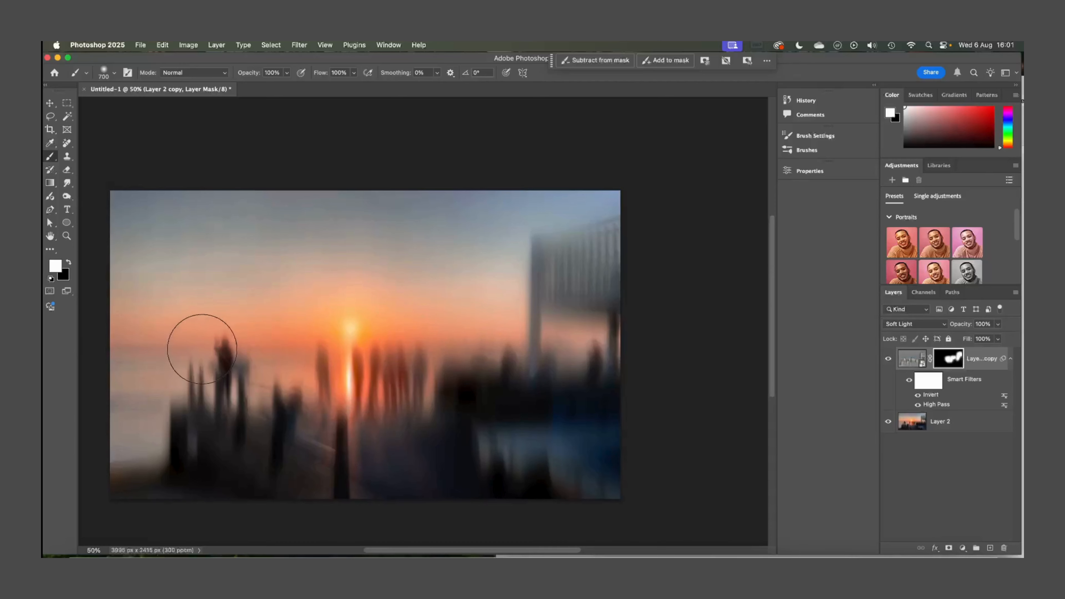
{"action": "left_click", "coordinate": [225, 369]}
{"action": "mouse_move", "coordinate": [225, 369]}
{"action": "left_mouse_down"}
{"action": "mouse_move", "coordinate": [385, 450]}
{"action": "mouse_move", "coordinate": [179, 381]}
{"action": "mouse_move", "coordinate": [535, 436]}
{"action": "left_mouse_up"}
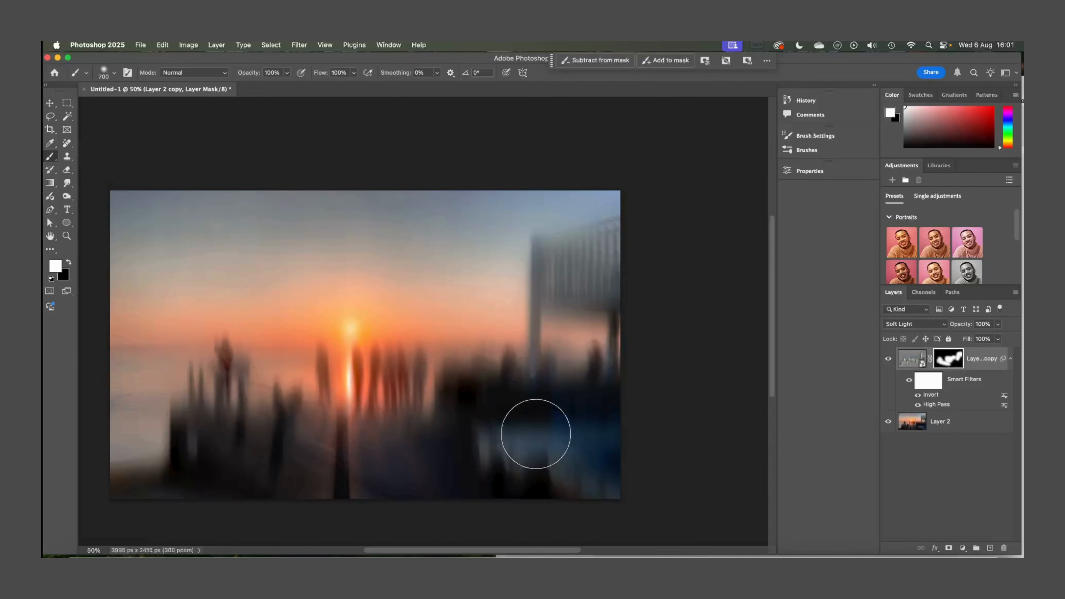